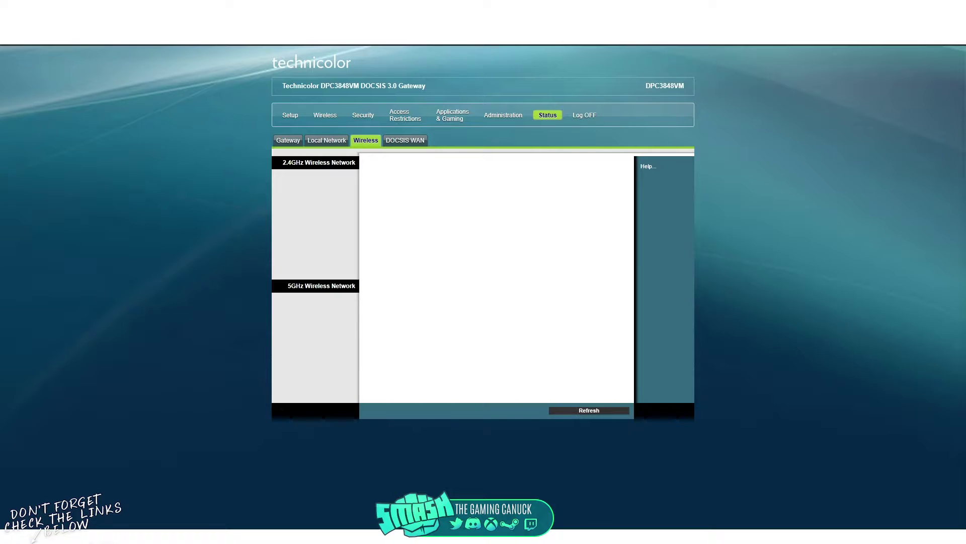
Step: Open the quick setup page and review the 2.4GHz security mode and encryption choices, keeping WPA2-Personal with AES
{"action": "left_click", "coordinate": [287, 116]}
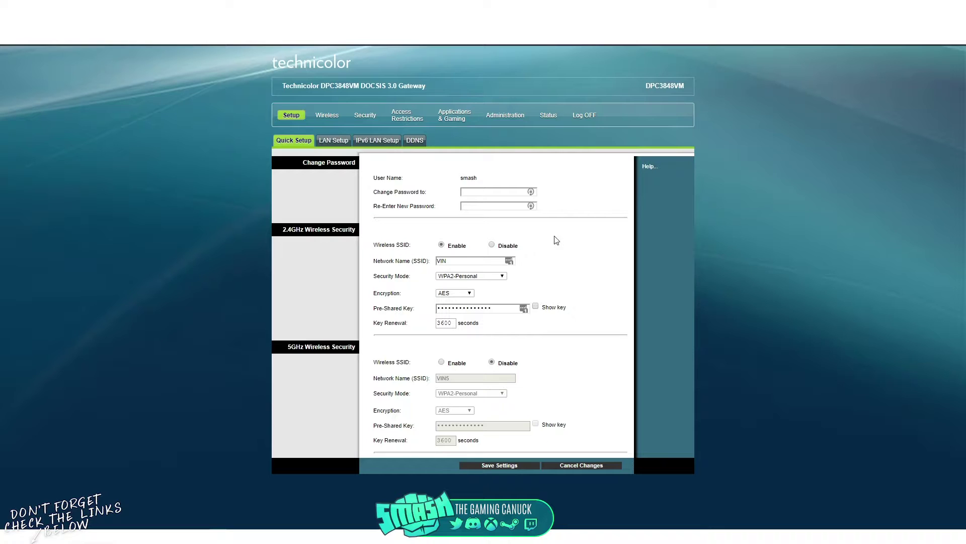
{"action": "left_click", "coordinate": [503, 277]}
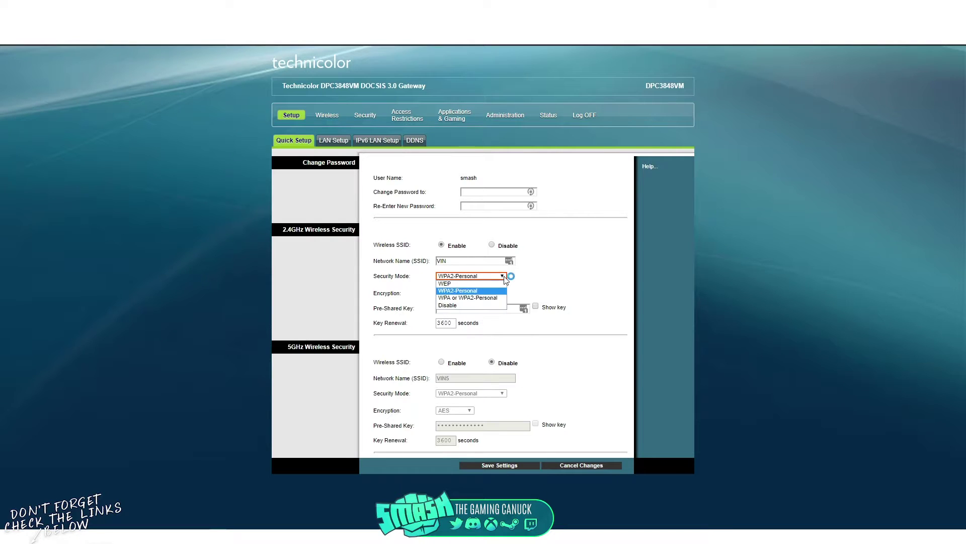
{"action": "left_click", "coordinate": [468, 292]}
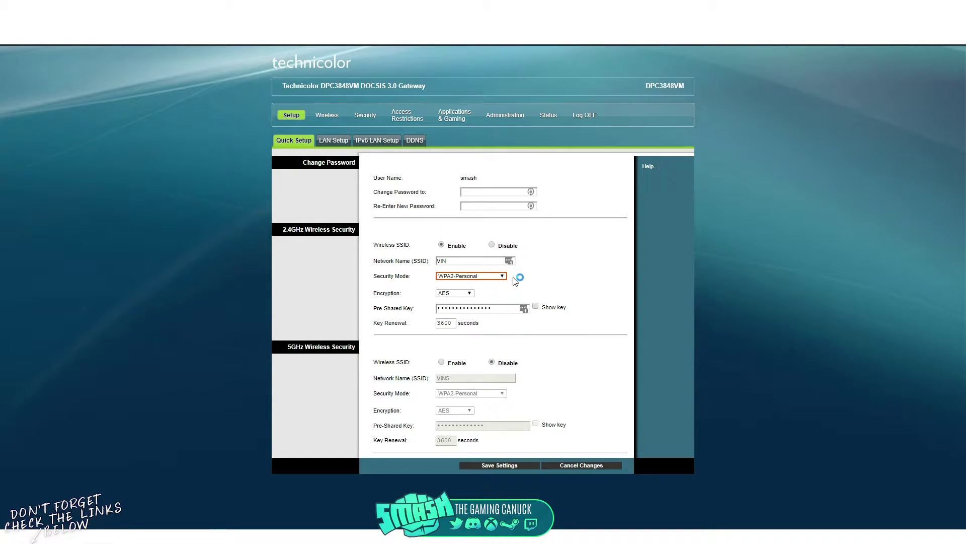
{"action": "left_click", "coordinate": [469, 293]}
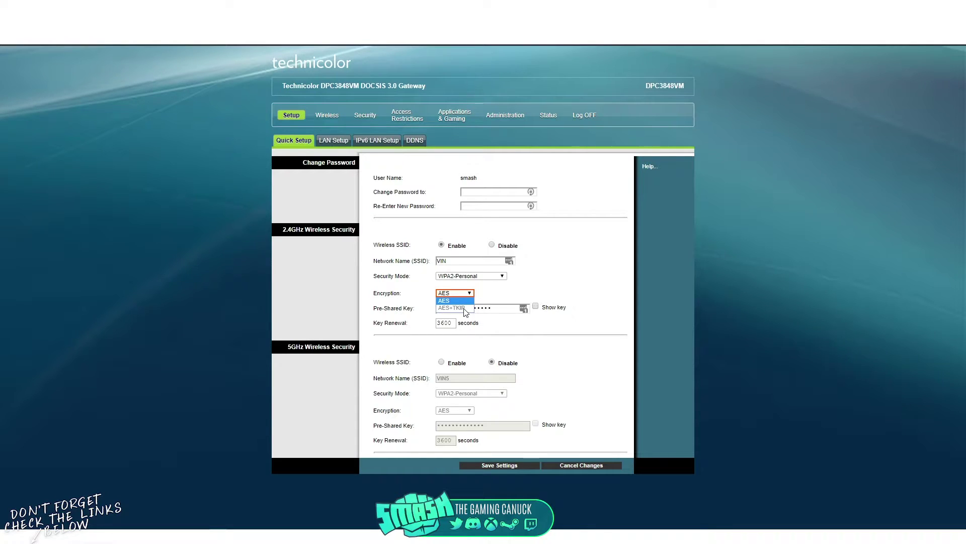
{"action": "left_click", "coordinate": [462, 301]}
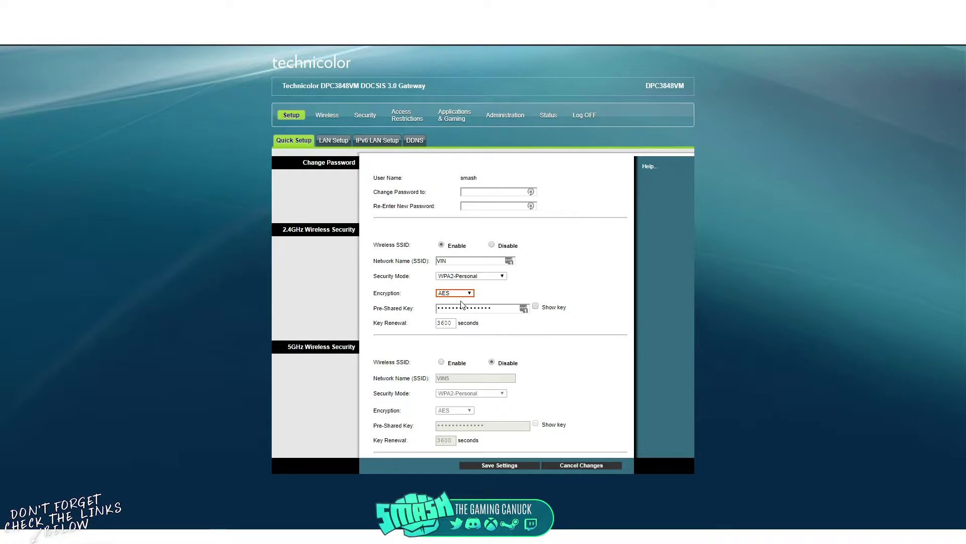
{"action": "left_click", "coordinate": [467, 294]}
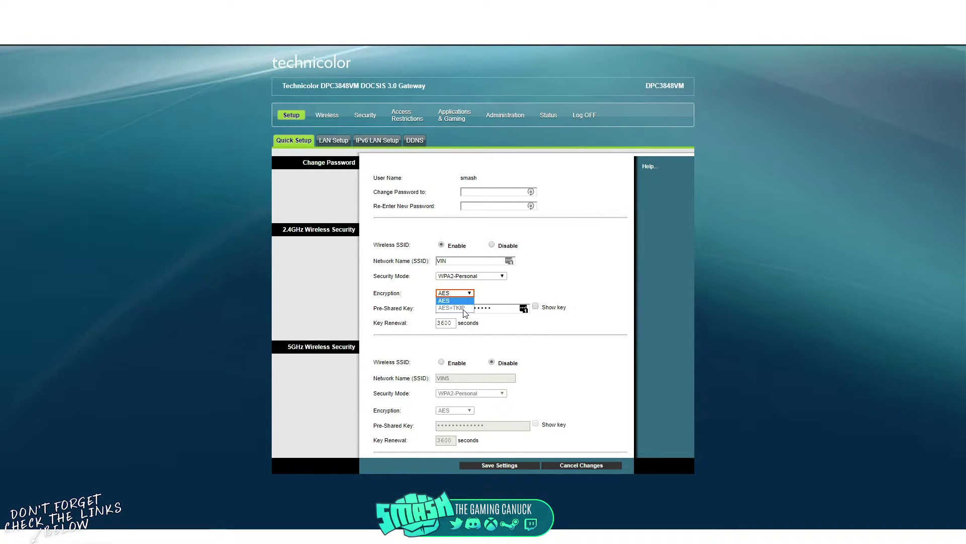
Step: Try WPA or WPA2-Personal on the 2.4GHz network, check its encryption options, and return the security mode to WPA2-Personal
{"action": "left_click", "coordinate": [480, 284]}
{"action": "left_click", "coordinate": [501, 276]}
{"action": "left_click", "coordinate": [468, 290]}
{"action": "left_click", "coordinate": [455, 294]}
{"action": "left_click", "coordinate": [473, 276]}
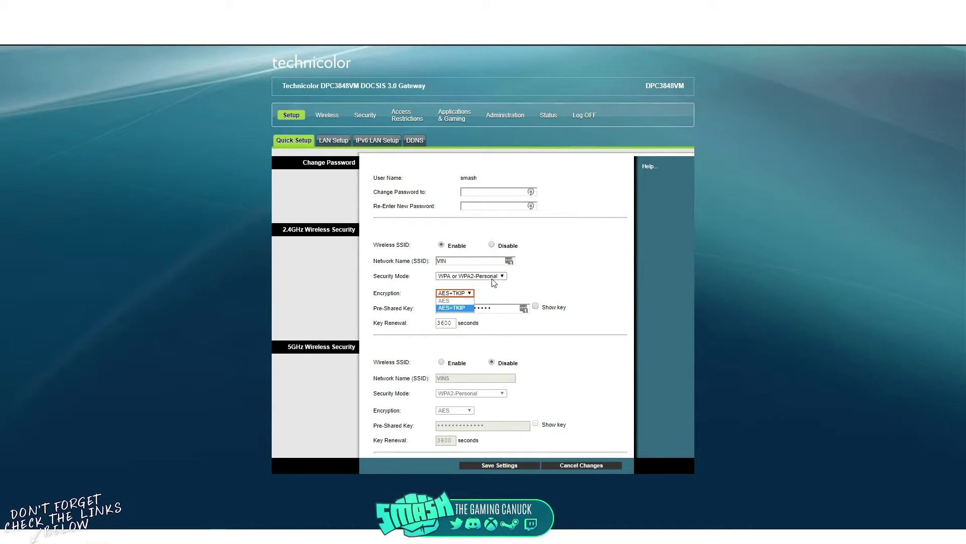
{"action": "left_click", "coordinate": [470, 291]}
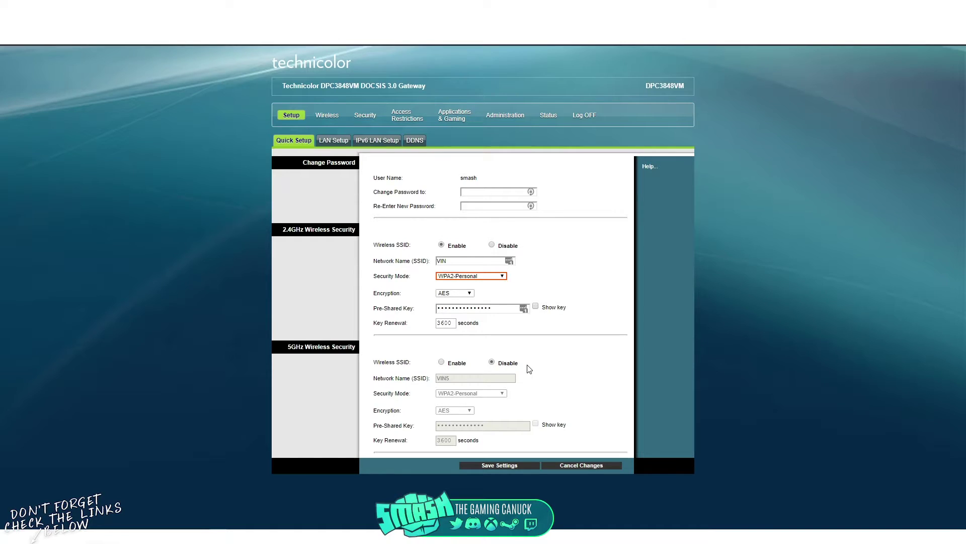
Step: Look at the LAN and WPS setup pages and open the wireless radio settings
{"action": "left_click", "coordinate": [335, 142]}
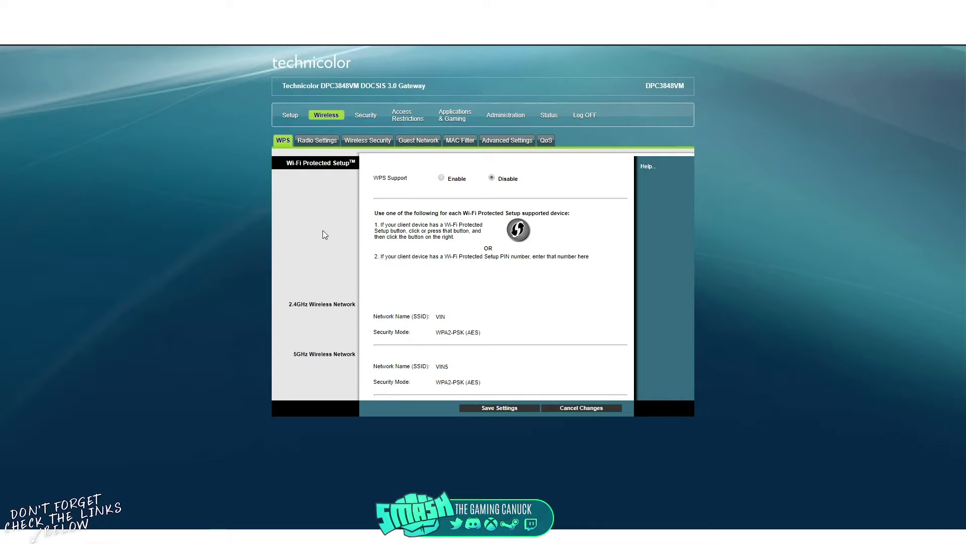
{"action": "left_click", "coordinate": [318, 142]}
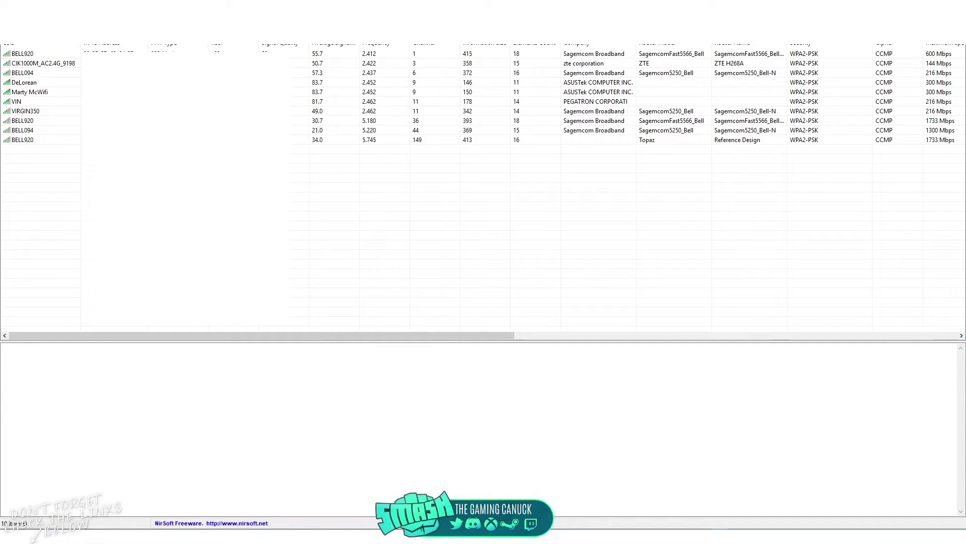
Step: Switch to WifiInfoView, sort the detected networks by channel in descending order, and examine which channels they use
{"action": "key", "text": "super+Down"}
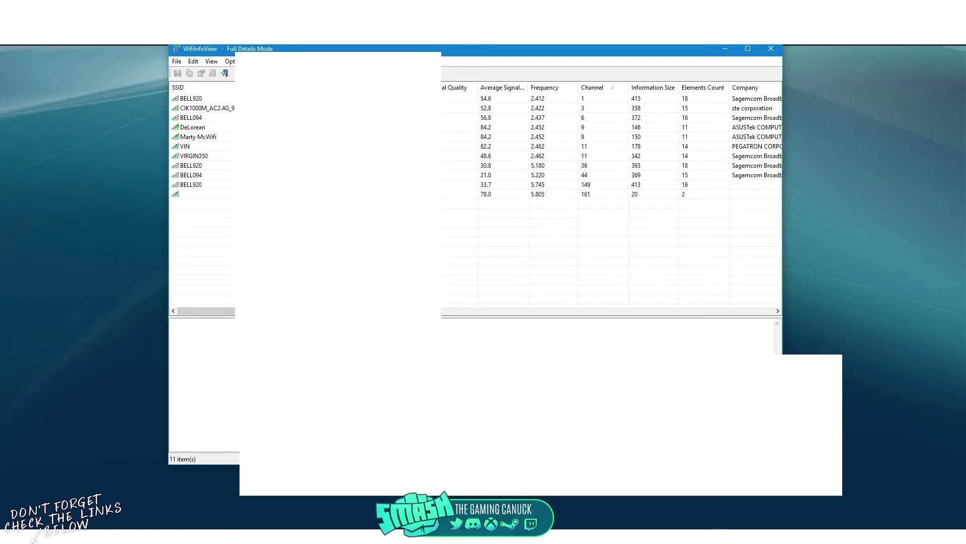
{"action": "left_click_drag", "start_coordinate": [443, 52], "coordinate": [507, 92]}
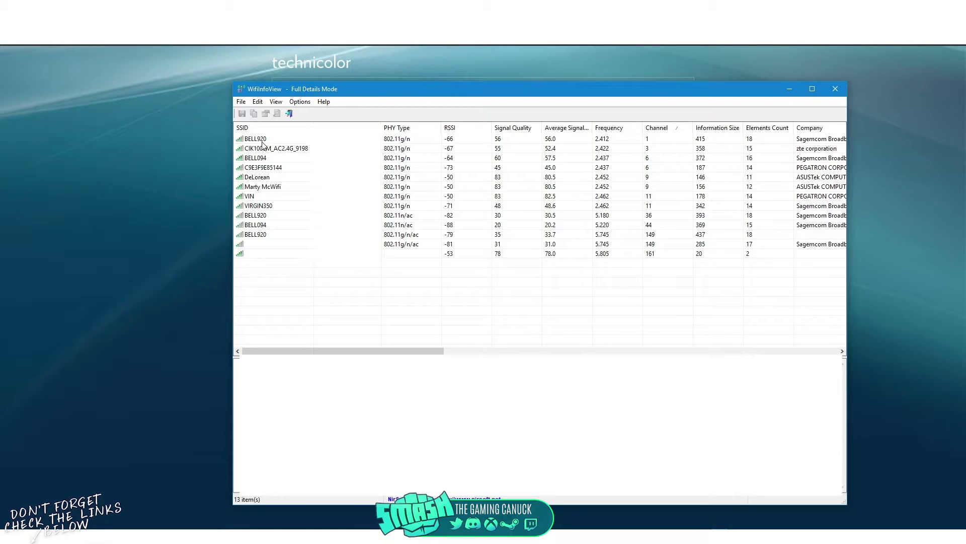
{"action": "left_click", "coordinate": [669, 133]}
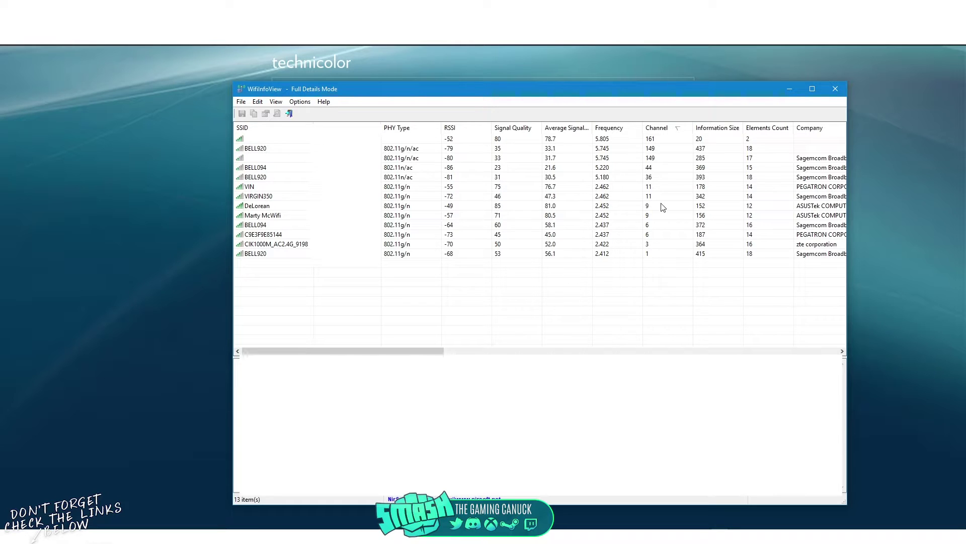
{"action": "left_click", "coordinate": [657, 162]}
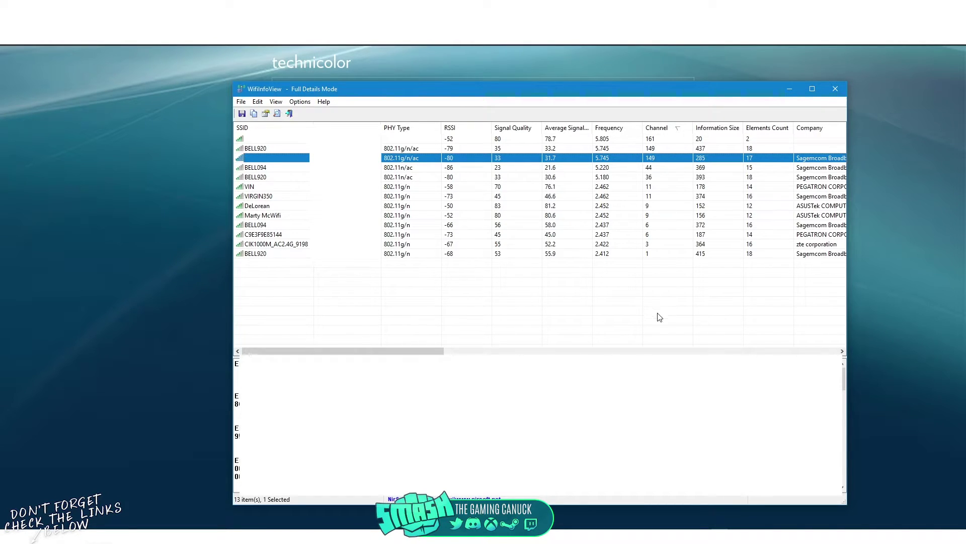
{"action": "left_click", "coordinate": [648, 256]}
{"action": "left_click", "coordinate": [656, 296]}
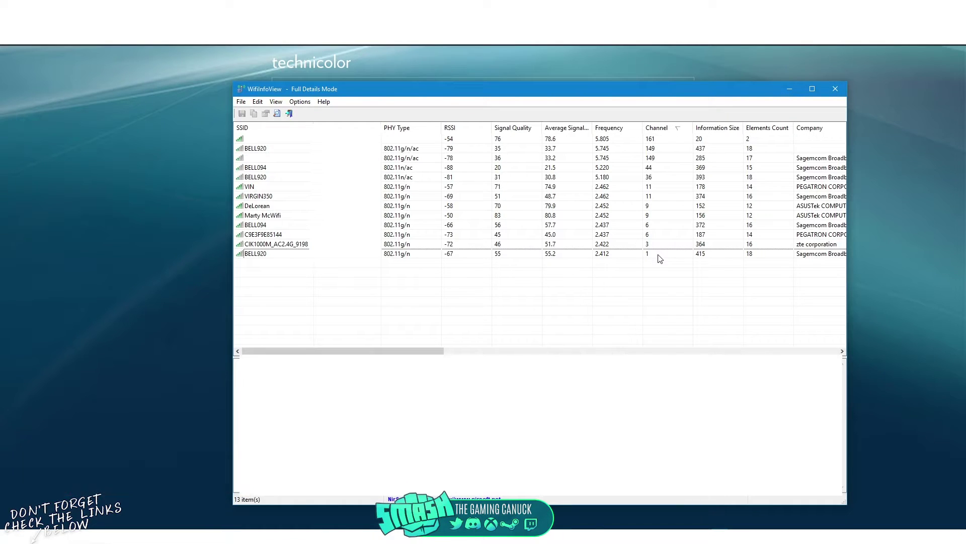
{"action": "left_click_drag", "start_coordinate": [623, 92], "coordinate": [614, 102]}
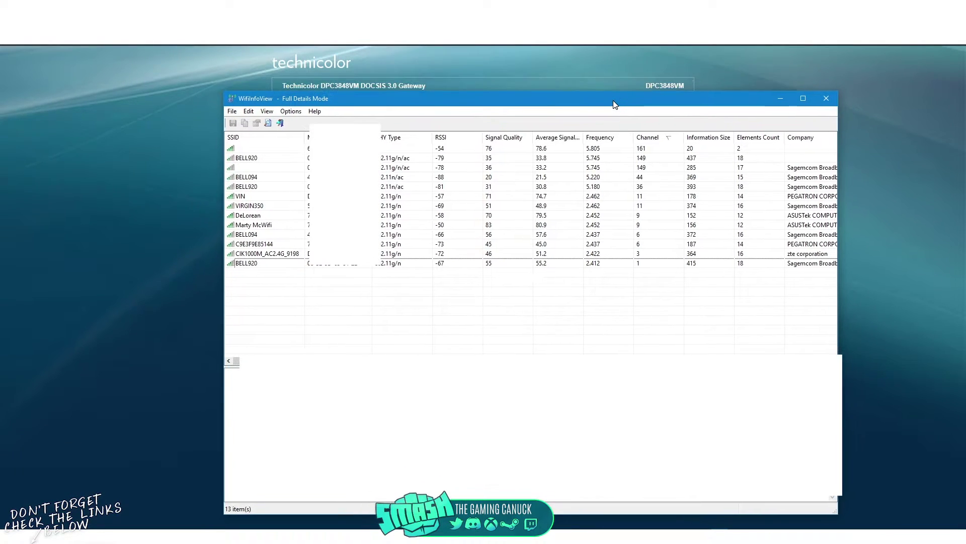
Step: Compare the gateway's 2.4GHz standard channel options with the channels used by the networks in WifiInfoView
{"action": "left_click", "coordinate": [163, 289]}
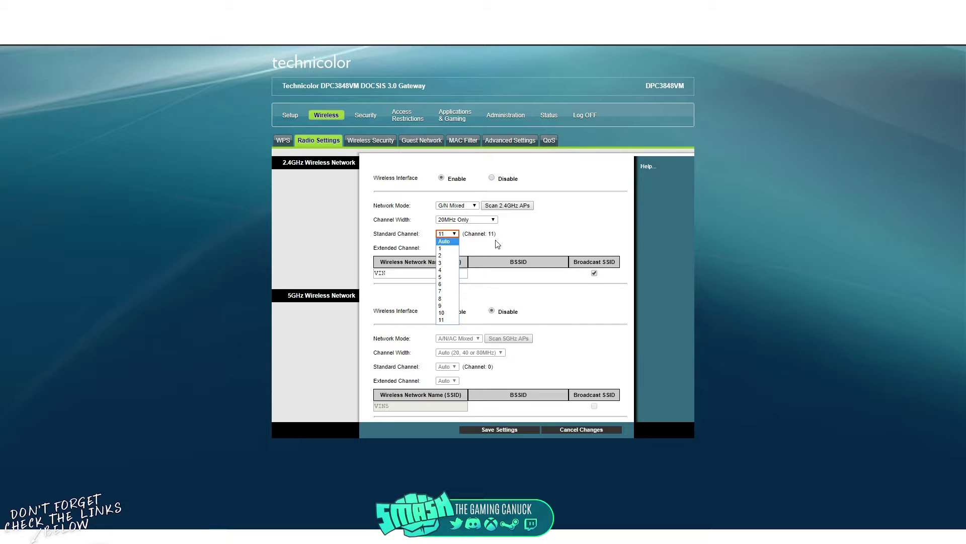
{"action": "left_click", "coordinate": [524, 241]}
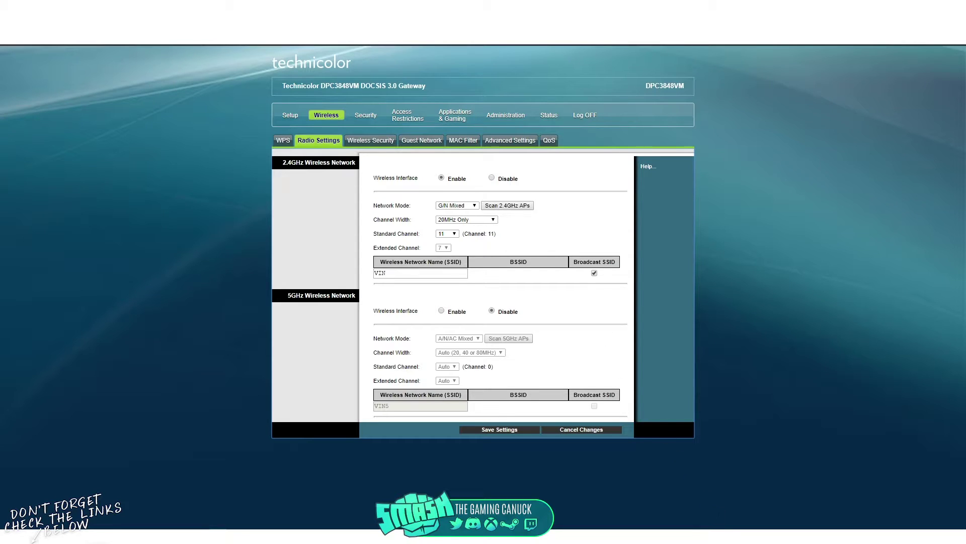
{"action": "key", "text": "alt+Tab"}
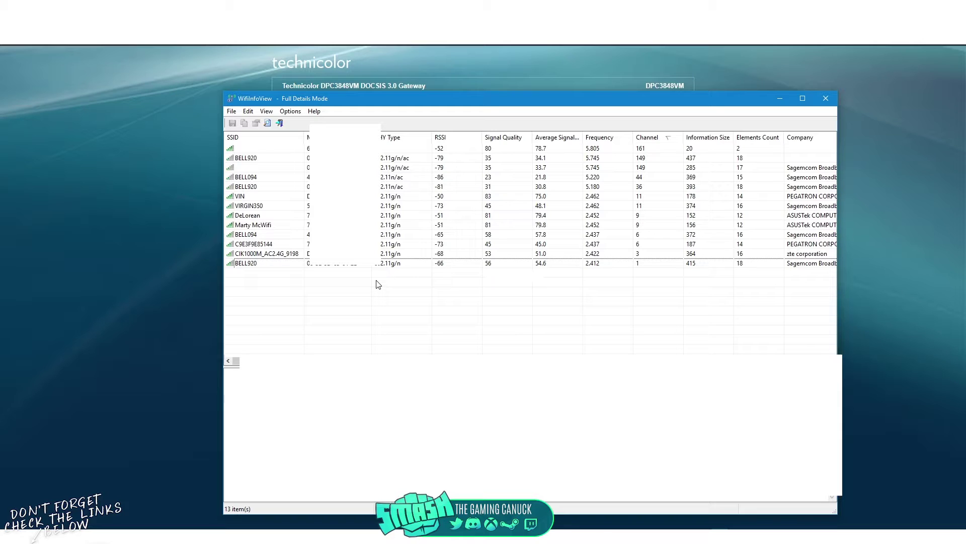
{"action": "left_click", "coordinate": [640, 266]}
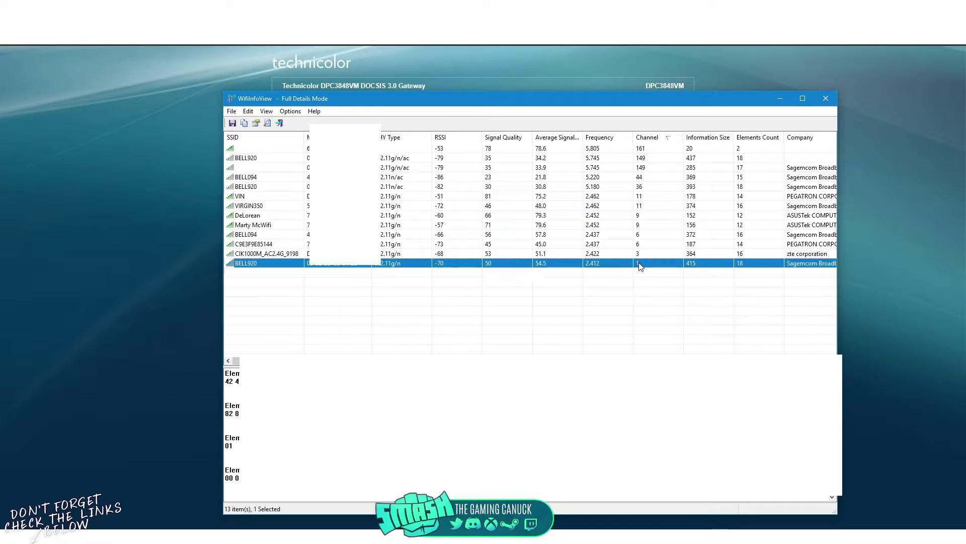
{"action": "left_click", "coordinate": [630, 286]}
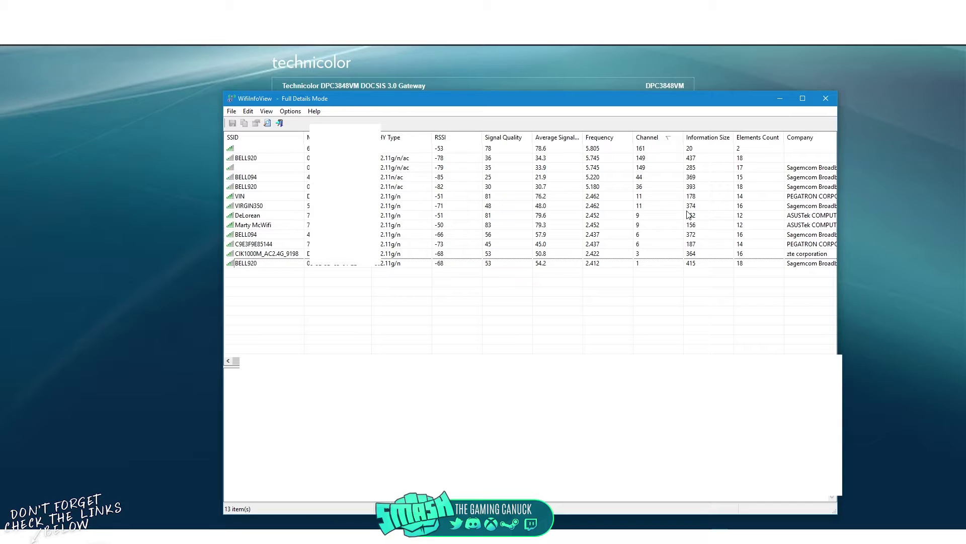
{"action": "left_click", "coordinate": [780, 98]}
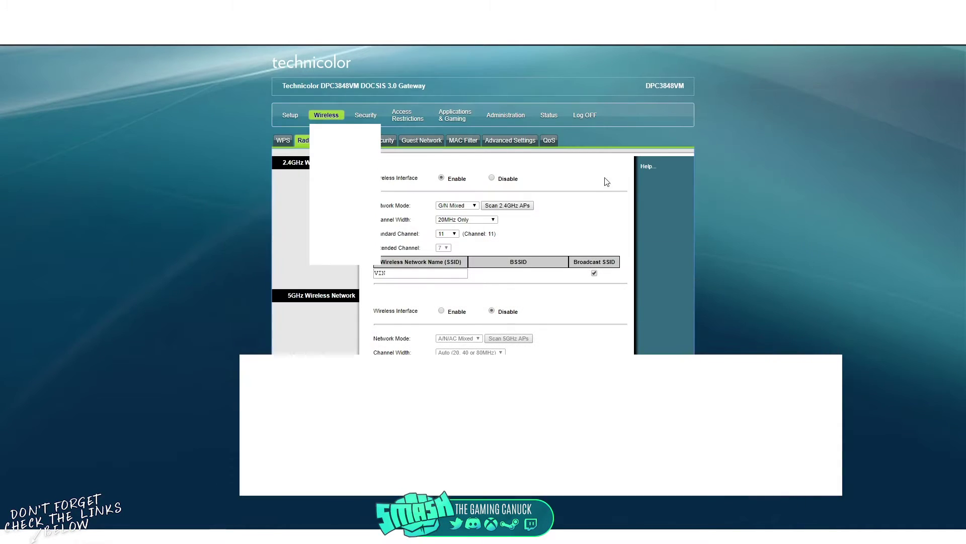
Step: Review the 2.4GHz channel width and standard channel options, and recheck the nearby networks in WifiInfoView before returning to the gateway
{"action": "left_click", "coordinate": [478, 222]}
{"action": "left_click", "coordinate": [478, 222]}
{"action": "left_click", "coordinate": [450, 234]}
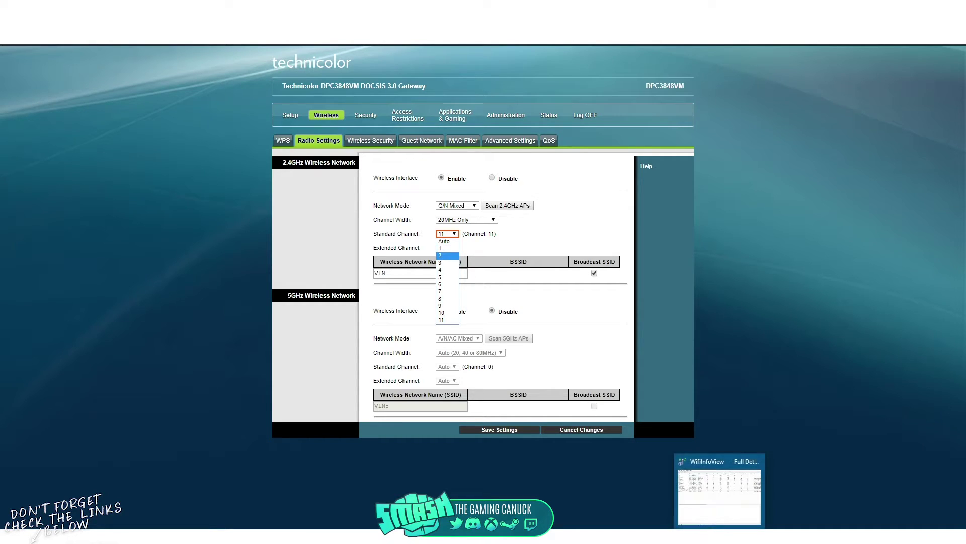
{"action": "left_click", "coordinate": [722, 493]}
{"action": "key", "text": "alt+Tab"}
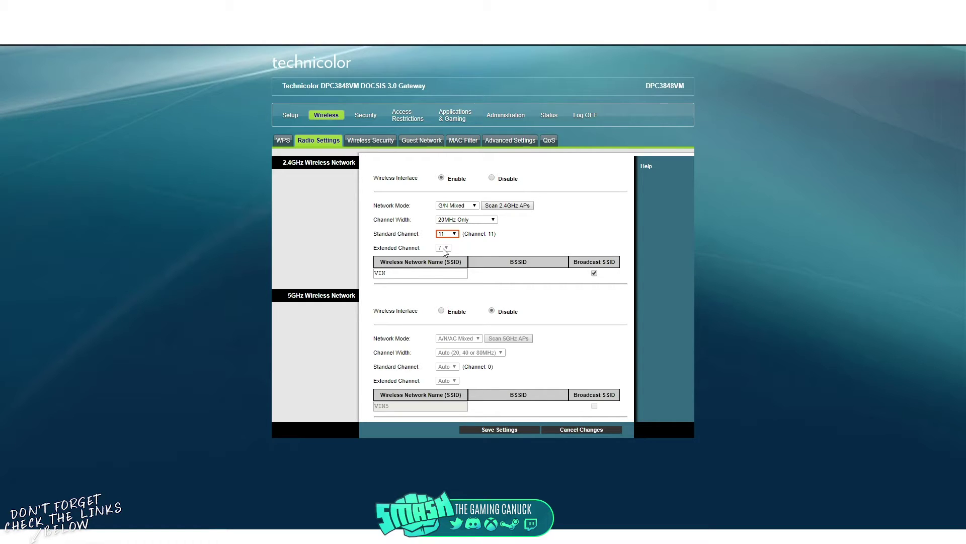
Step: Inspect the 2.4GHz channel width and network mode choices, keeping 20MHz Only and G/N Mixed
{"action": "left_click", "coordinate": [486, 221]}
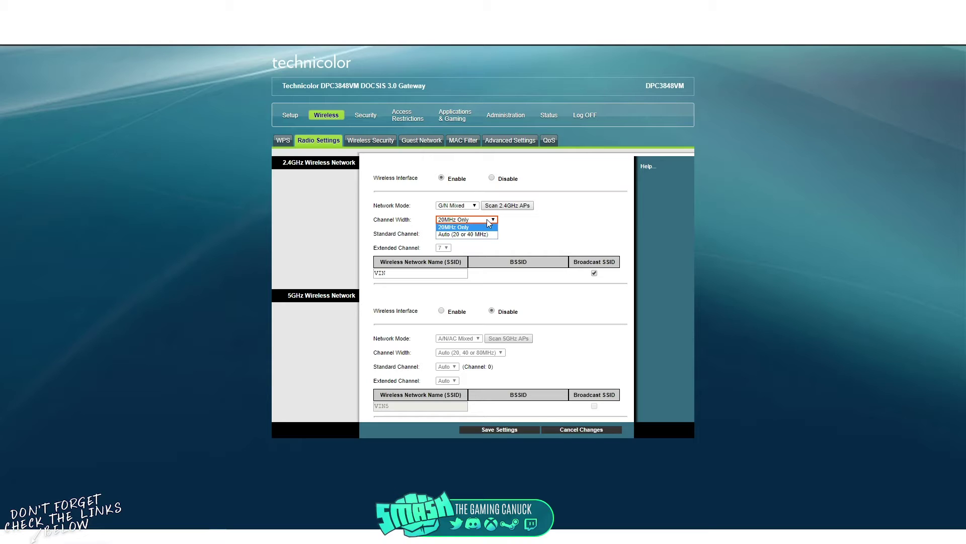
{"action": "left_click", "coordinate": [597, 241]}
{"action": "left_click", "coordinate": [455, 206]}
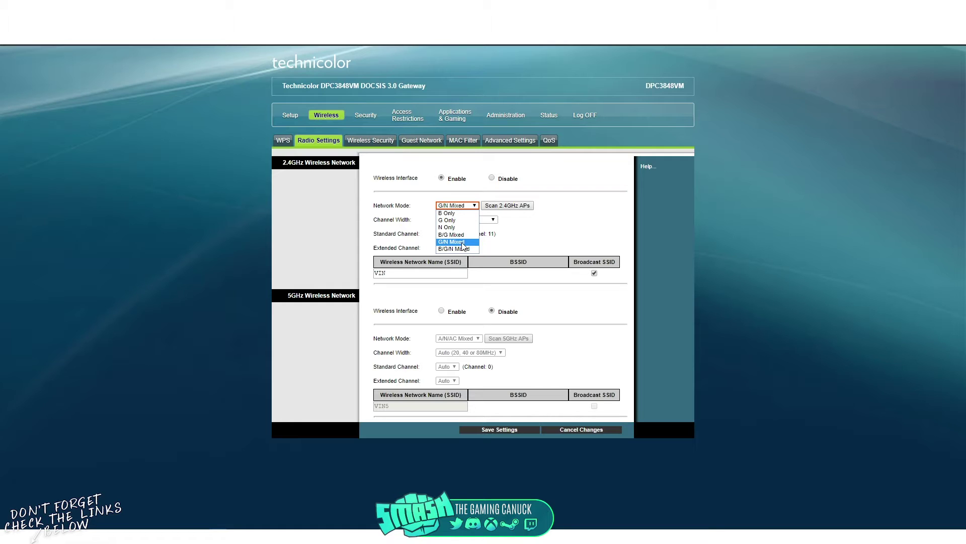
{"action": "left_click", "coordinate": [558, 241]}
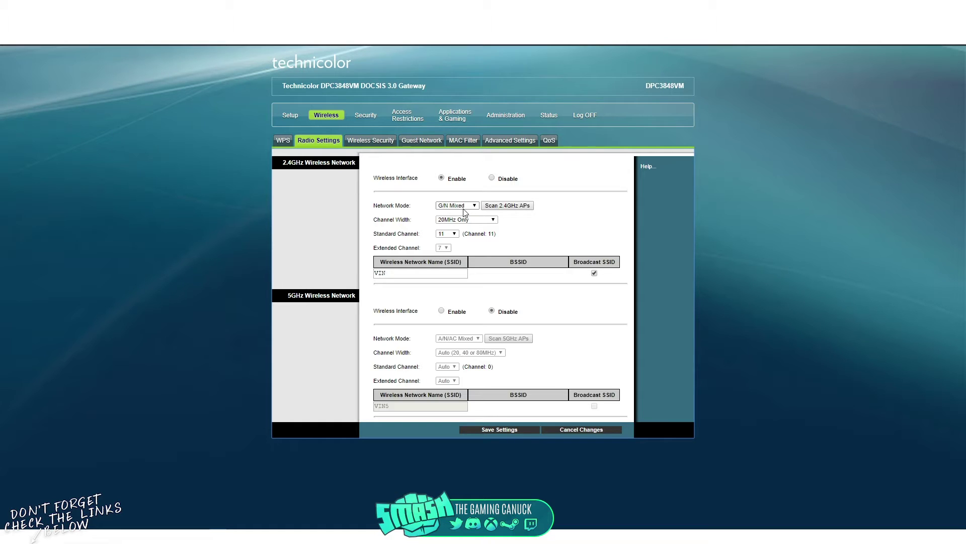
Step: Look through the wireless security, guest network and QoS pages, and read the help on WMM Support and No ACK
{"action": "left_click", "coordinate": [375, 141]}
{"action": "left_click", "coordinate": [432, 141]}
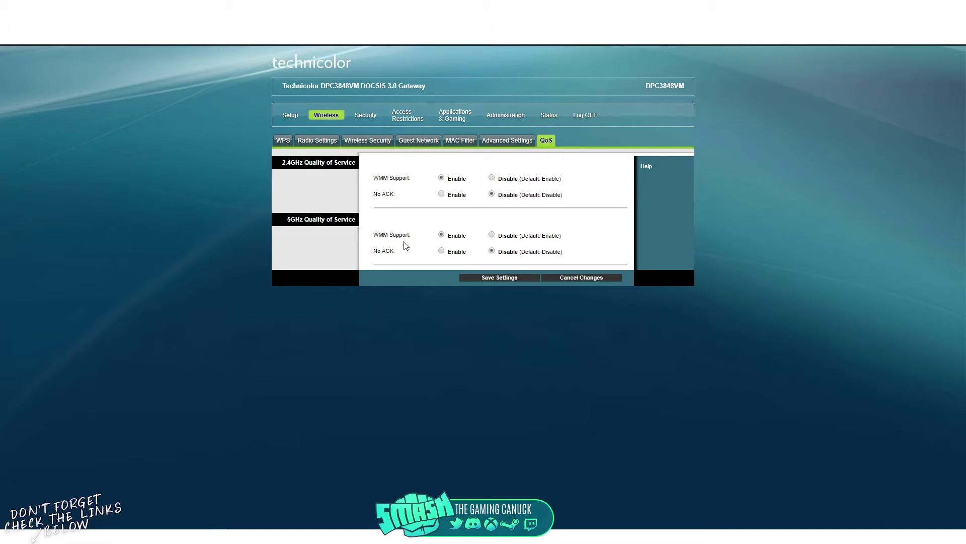
{"action": "left_click", "coordinate": [647, 167]}
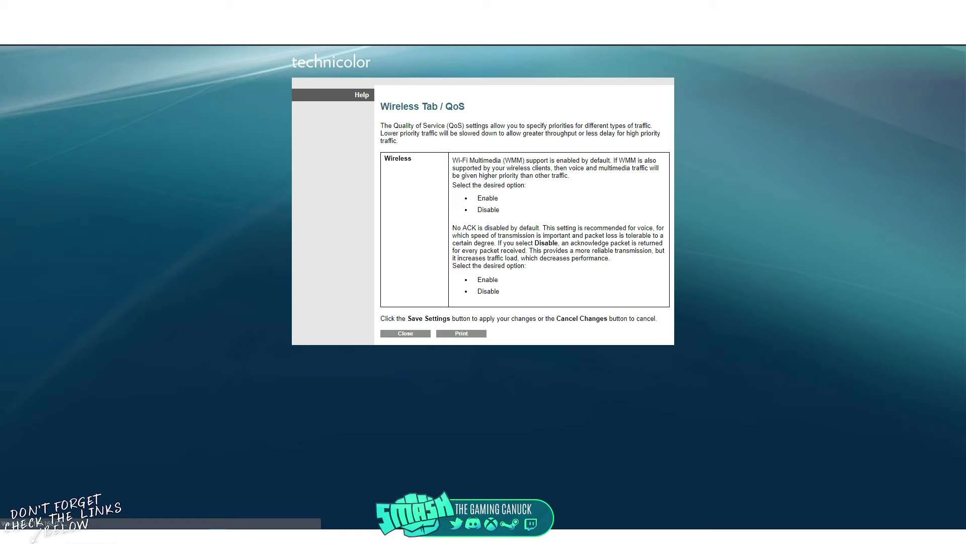
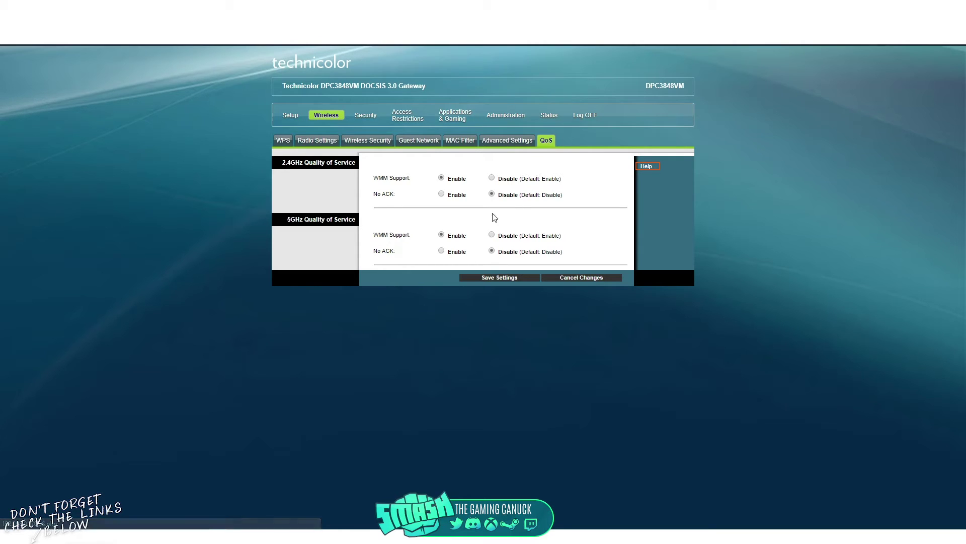
Step: Open the firewall settings and try the Custom firewall level to view its blocking options
{"action": "left_click", "coordinate": [362, 116]}
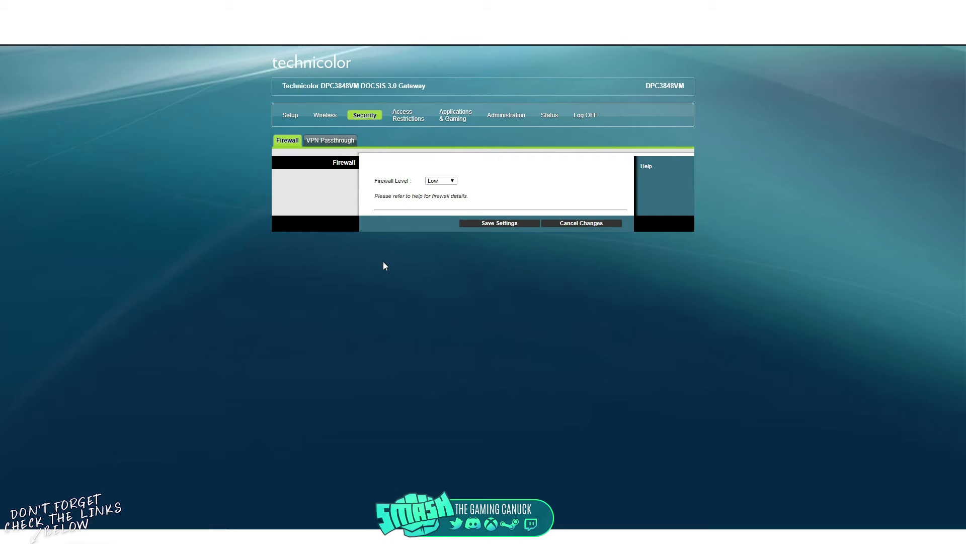
{"action": "left_click", "coordinate": [442, 181]}
{"action": "left_click", "coordinate": [440, 181]}
{"action": "left_click", "coordinate": [442, 182]}
{"action": "left_click", "coordinate": [439, 217]}
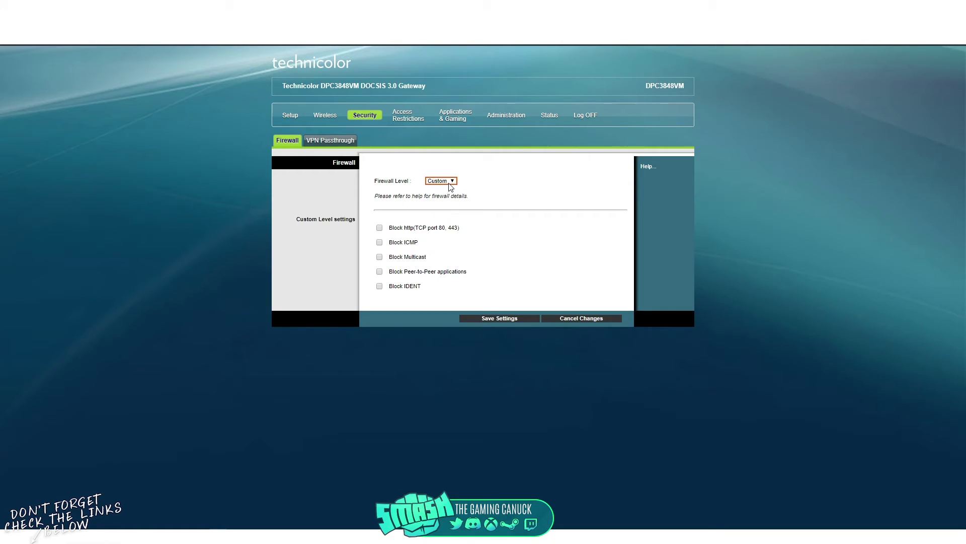
Step: Try the Off firewall level, review the other levels available, and select Low as the firewall level
{"action": "left_click", "coordinate": [444, 182]}
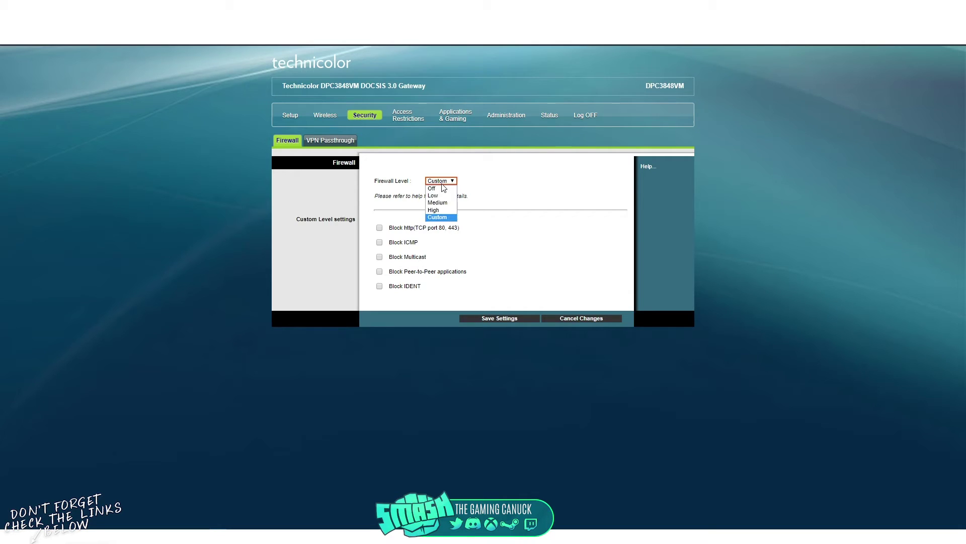
{"action": "left_click", "coordinate": [446, 189]}
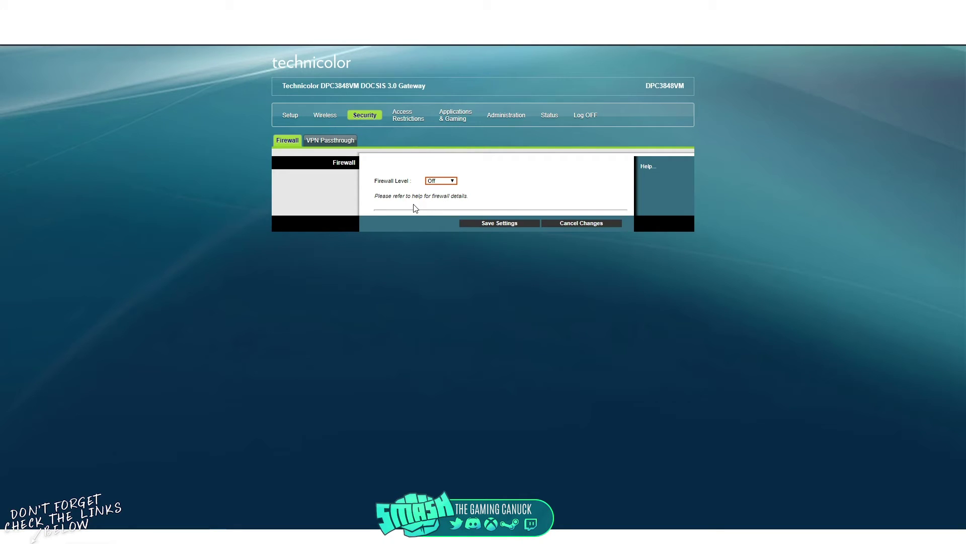
{"action": "left_click", "coordinate": [445, 182]}
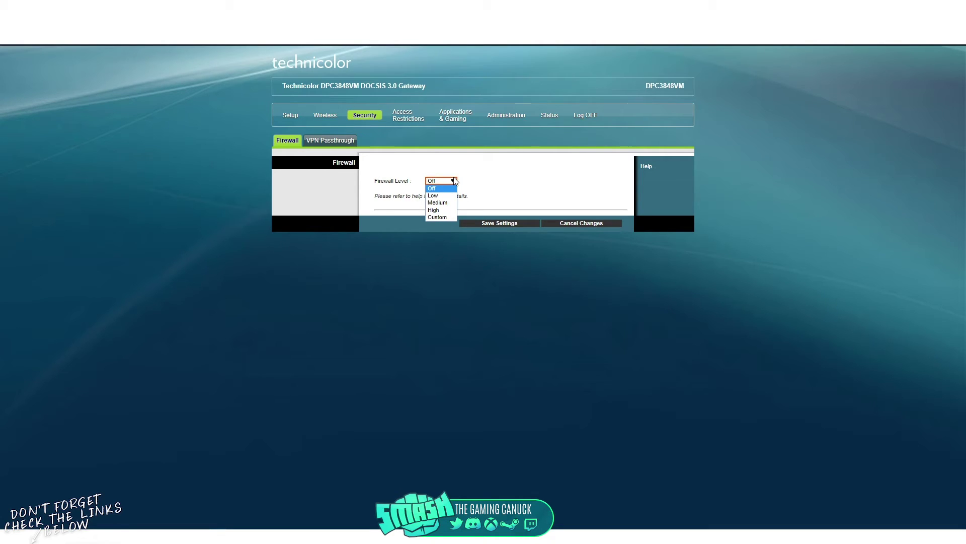
{"action": "left_click", "coordinate": [483, 162]}
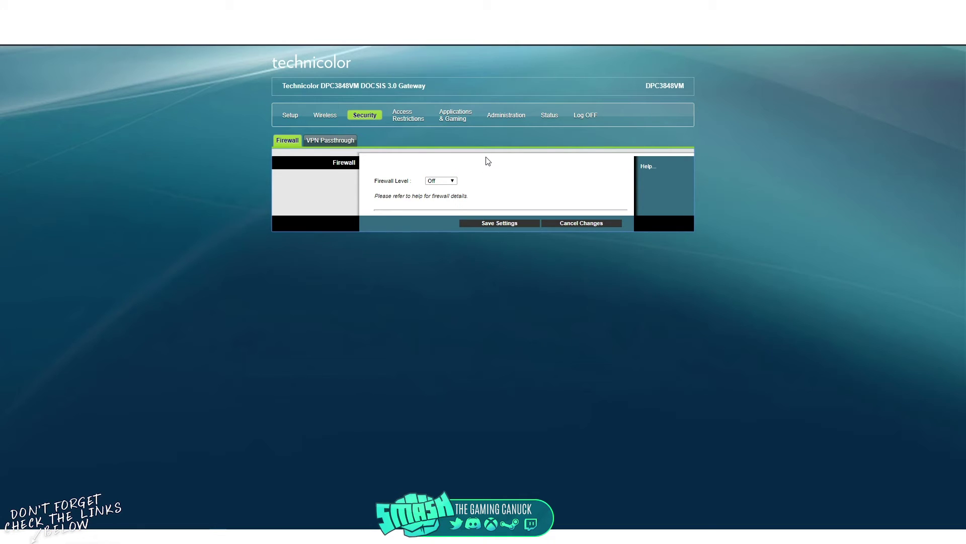
{"action": "left_click", "coordinate": [442, 180]}
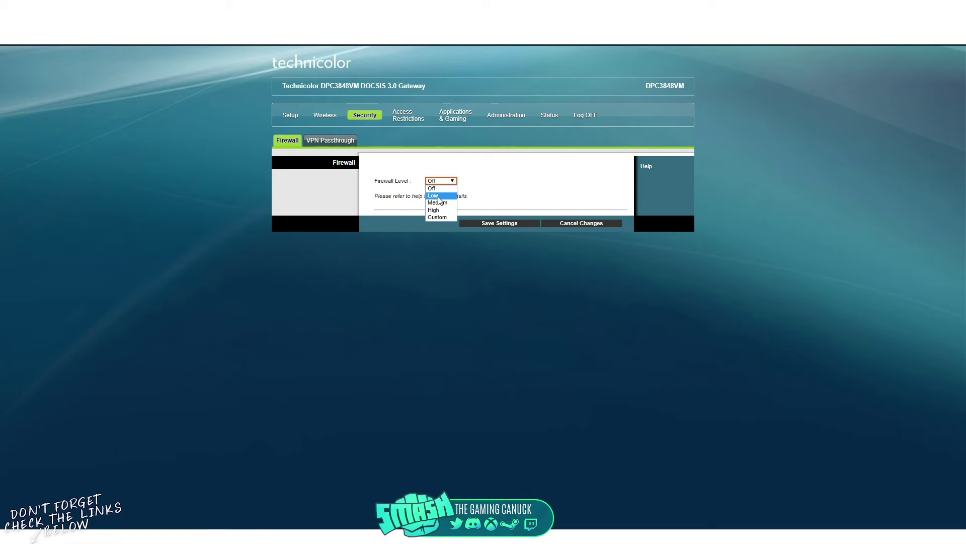
{"action": "left_click", "coordinate": [437, 196]}
Step: Look through the gateway's VPN Passthrough, Port Filtering and DMZ pages
{"action": "left_click", "coordinate": [328, 143]}
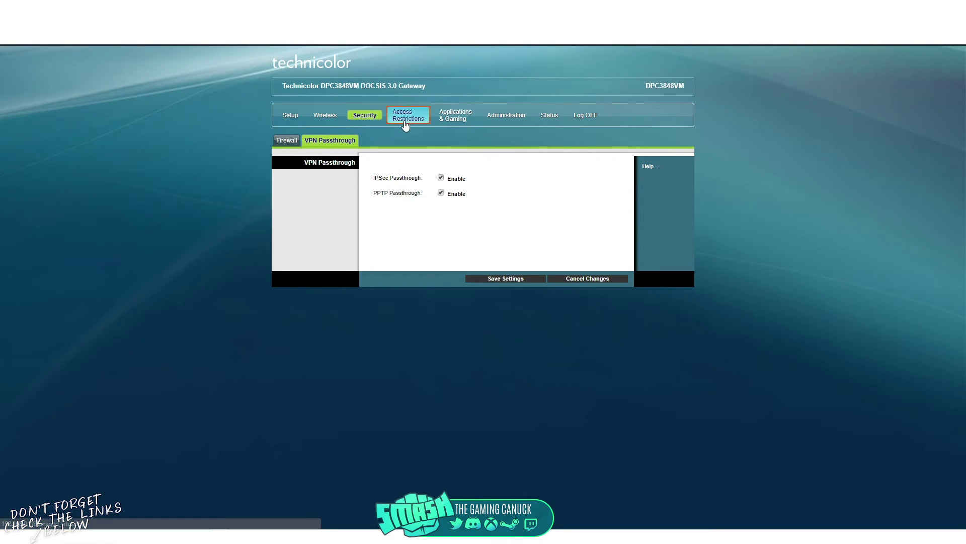
{"action": "left_click", "coordinate": [455, 115]}
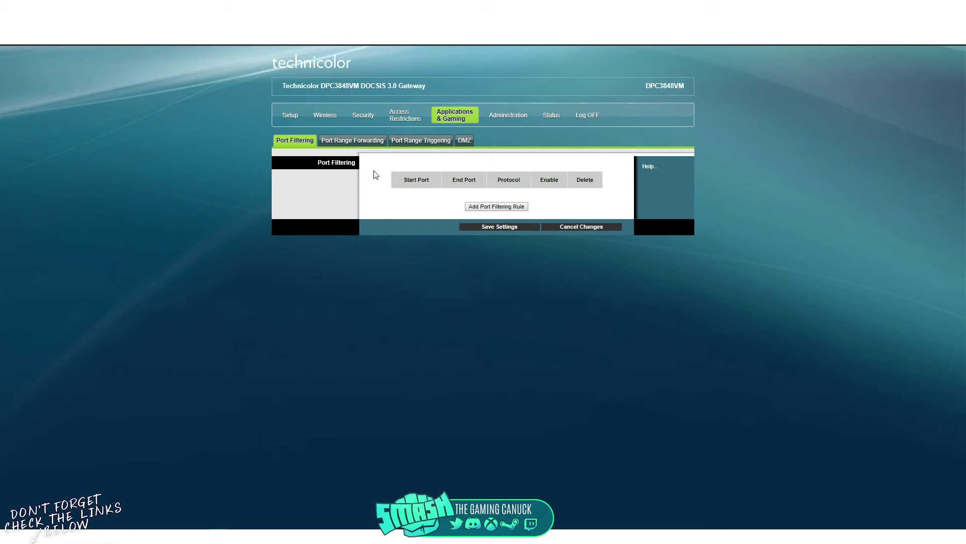
{"action": "left_click", "coordinate": [468, 141]}
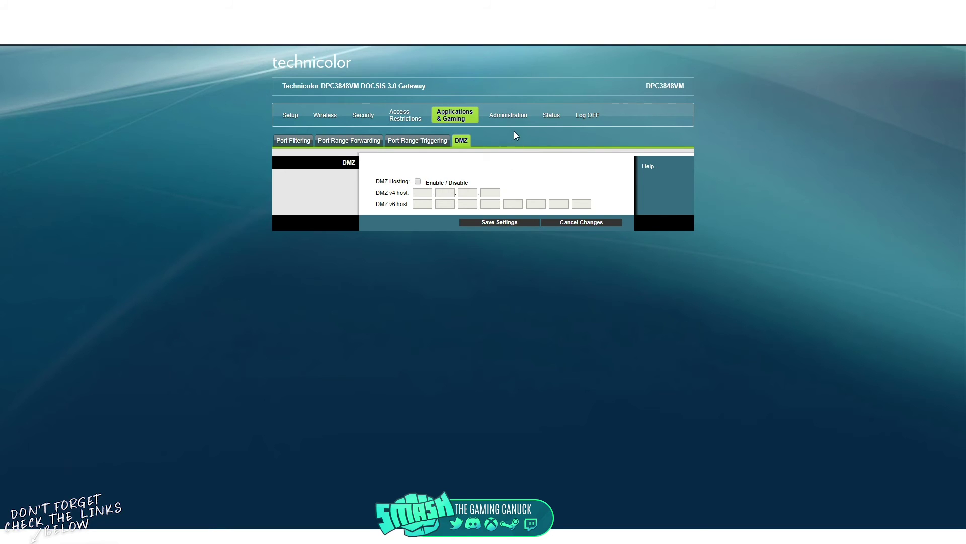
Step: Review the Administration management settings, and briefly check the nearby networks in WifiInfoView before returning to the gateway
{"action": "left_click", "coordinate": [505, 117]}
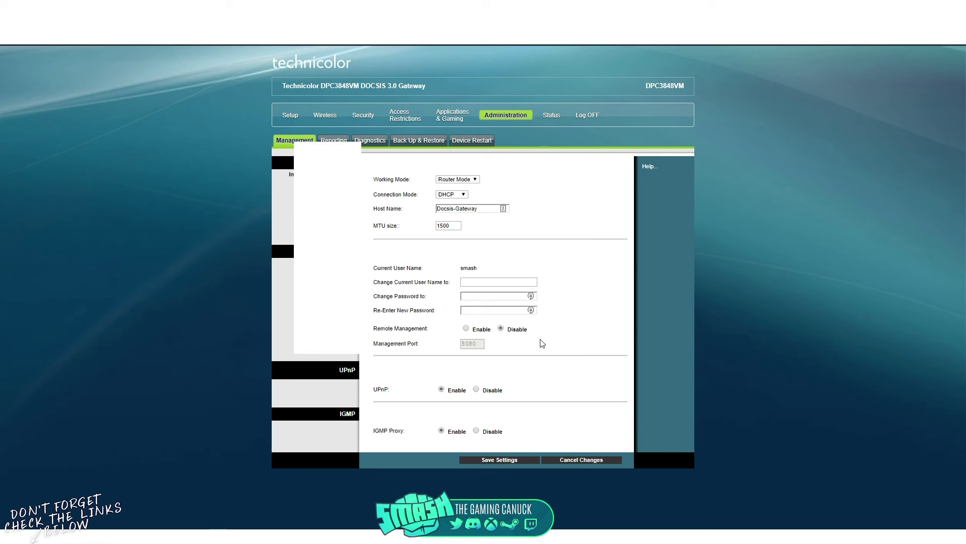
{"action": "key", "text": "alt+Tab"}
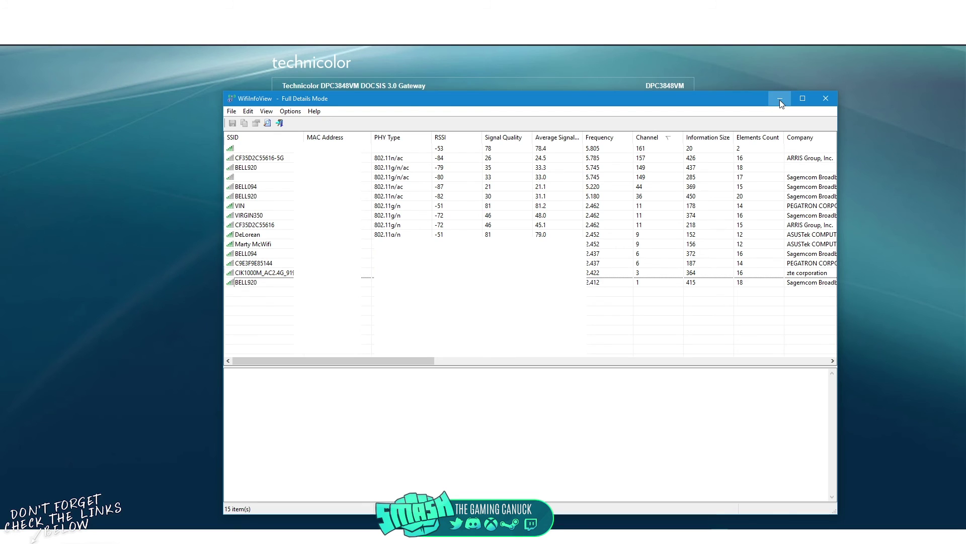
{"action": "left_click", "coordinate": [781, 102]}
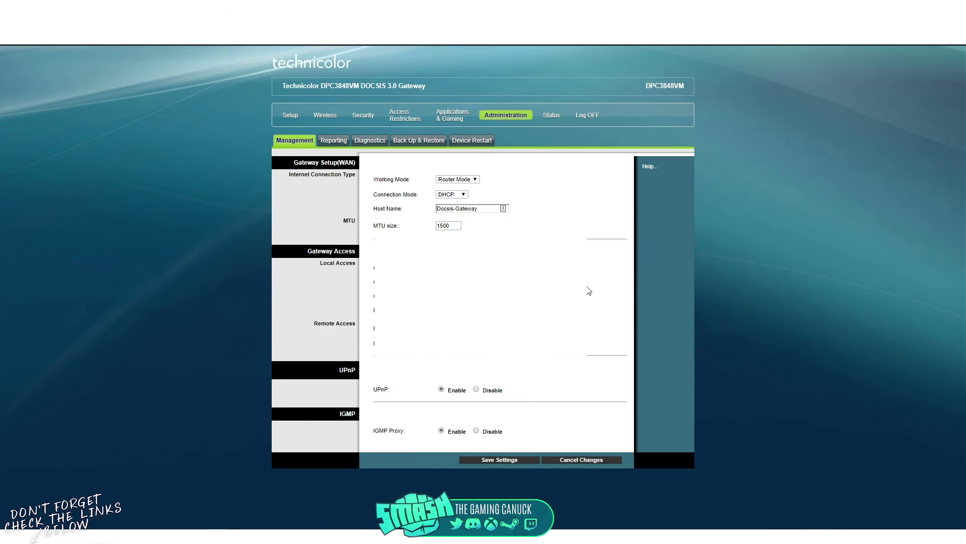